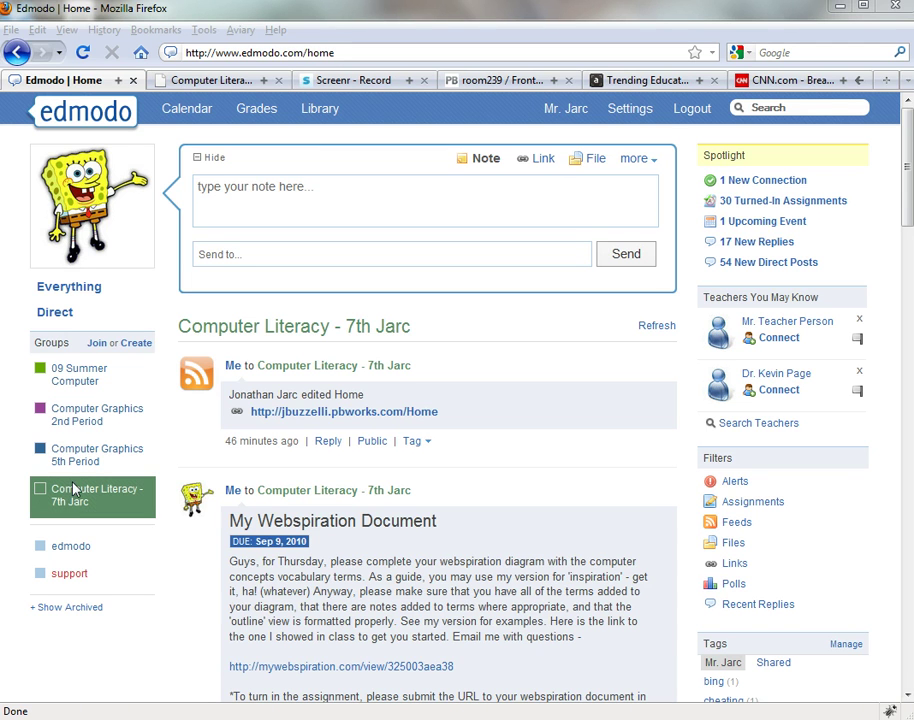
- Check the Computer Literacy group's Feeds page listing CNN.com, then switch to the CNN.com site
mouse_move(90, 510)
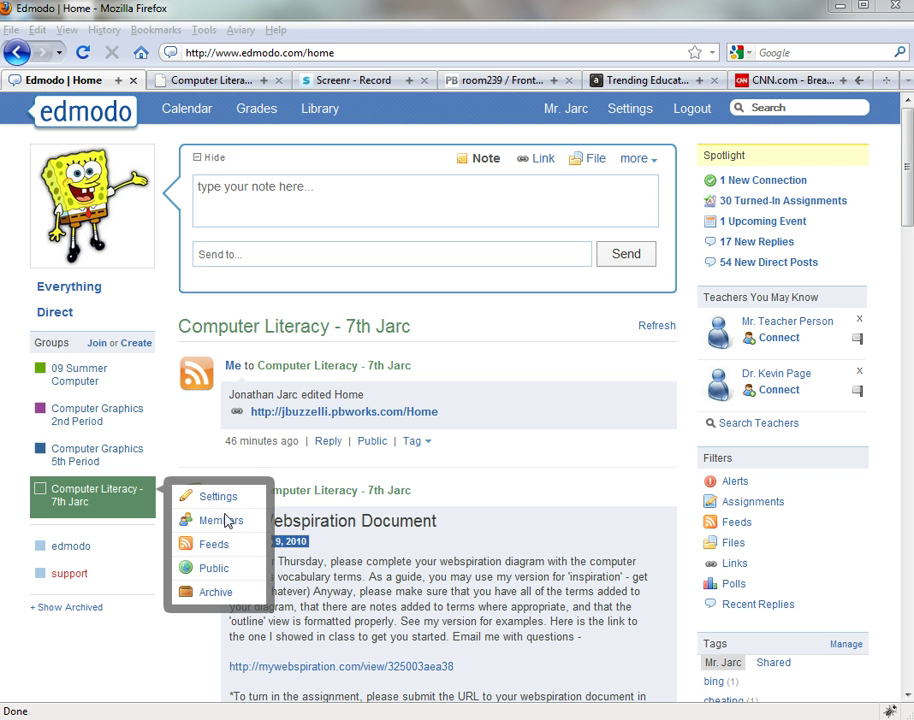
click(214, 550)
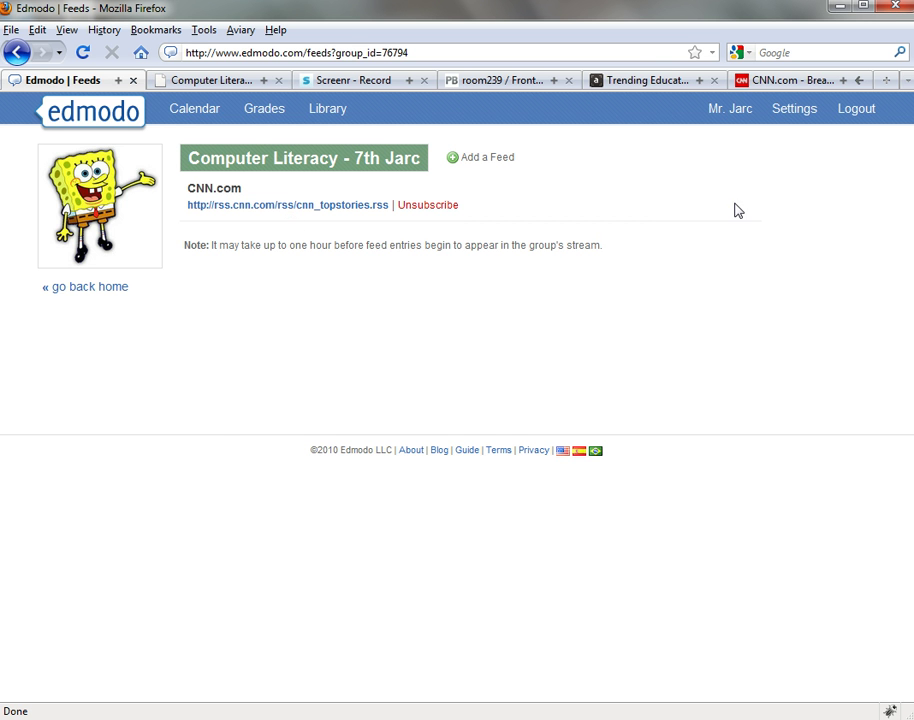
click(777, 85)
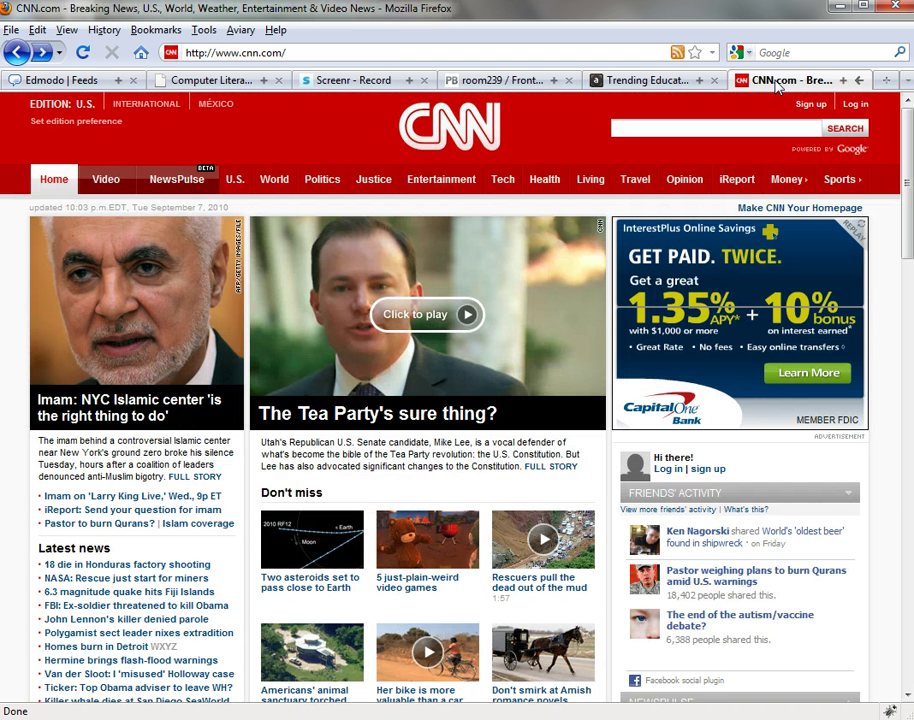
- Open CNN's Top Stories RSS feed from the address bar's feed icon
click(677, 53)
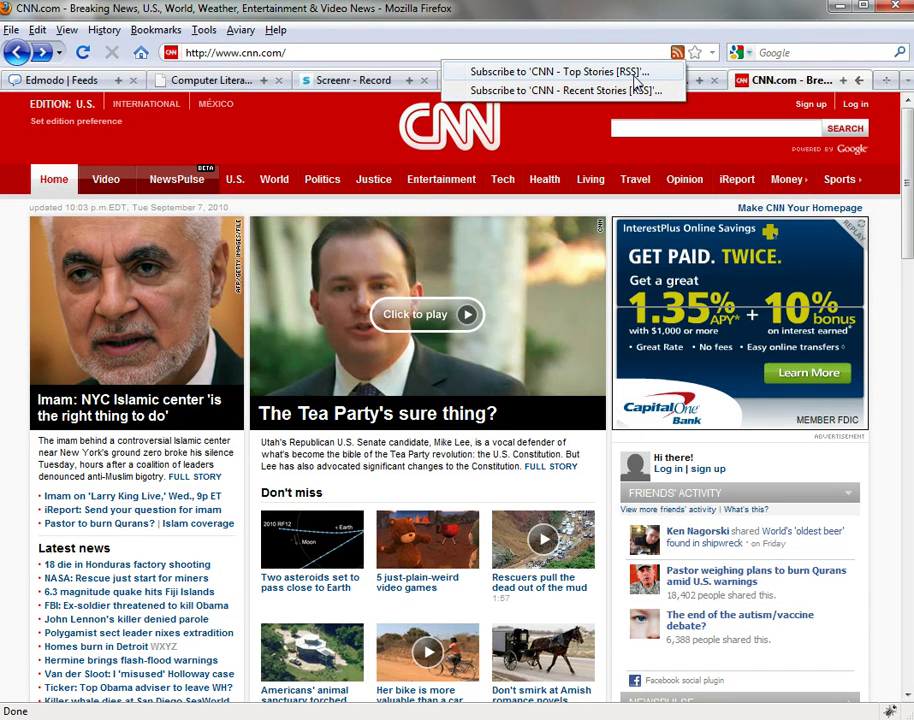
click(636, 80)
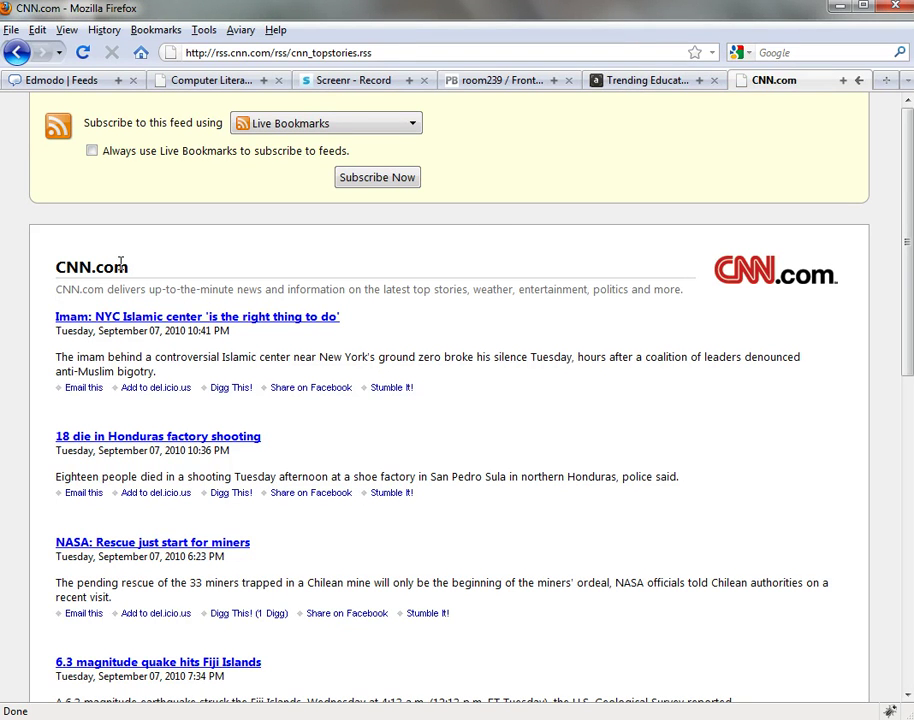
- Highlight and clear parts of the CNN feed page's heading and description
mouse_move(128, 266)
mouse_down()
mouse_move(92, 266)
mouse_move(130, 267)
mouse_up()
click(63, 258)
triple_click(128, 289)
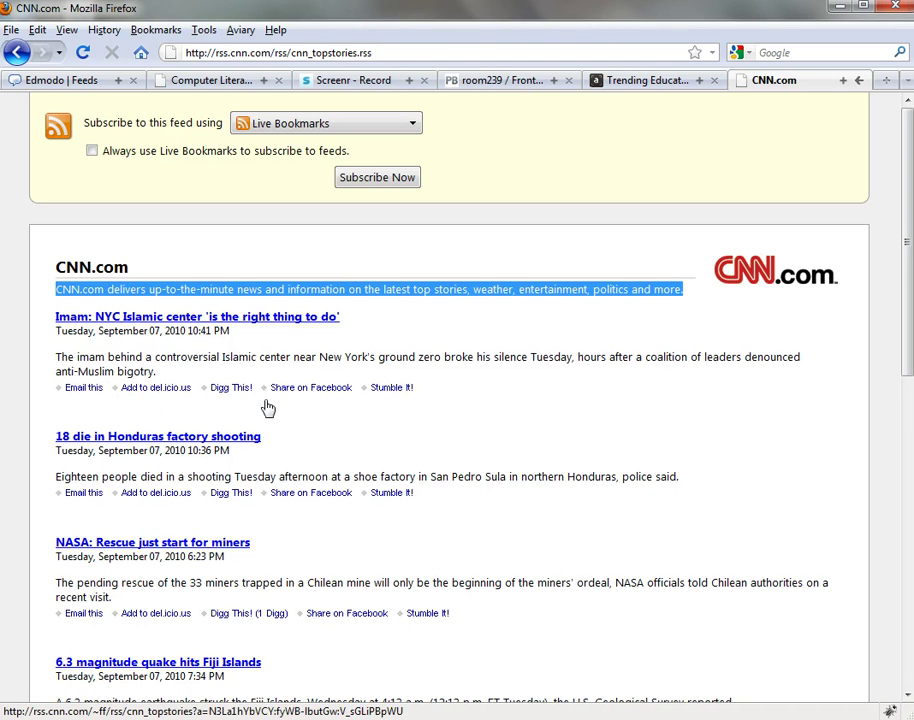
click(533, 396)
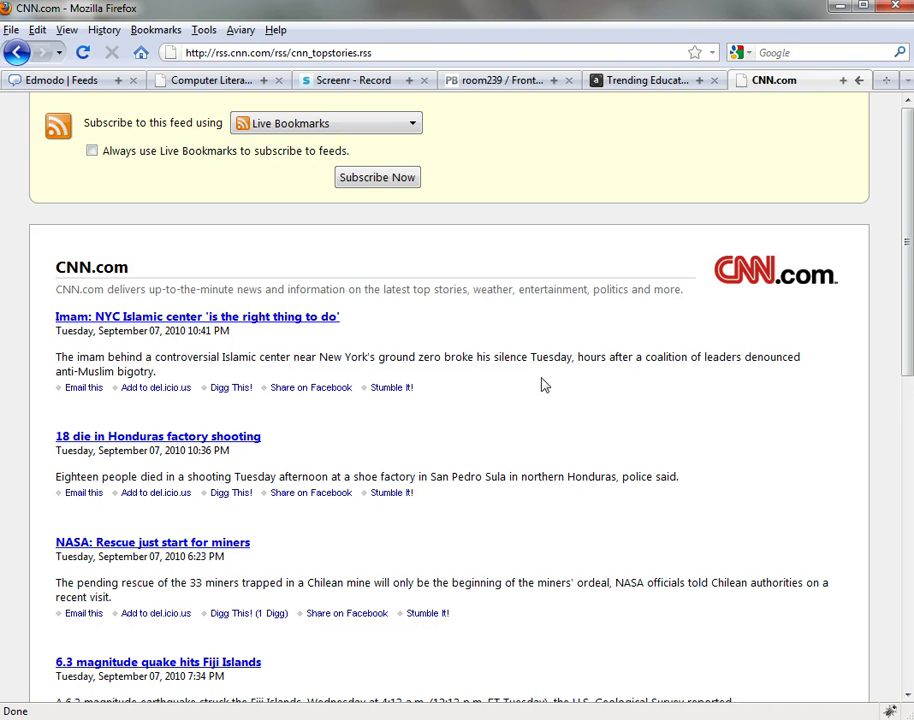
drag(908, 347, 889, 228)
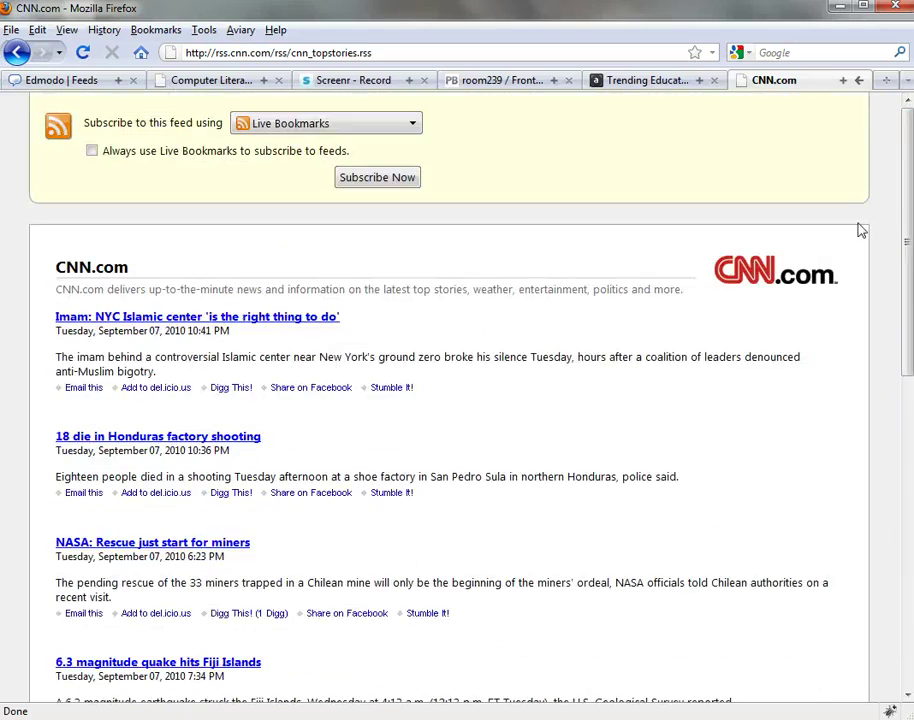
- Copy the CNN Top Stories feed address and return to the Edmodo Feeds page
click(414, 54)
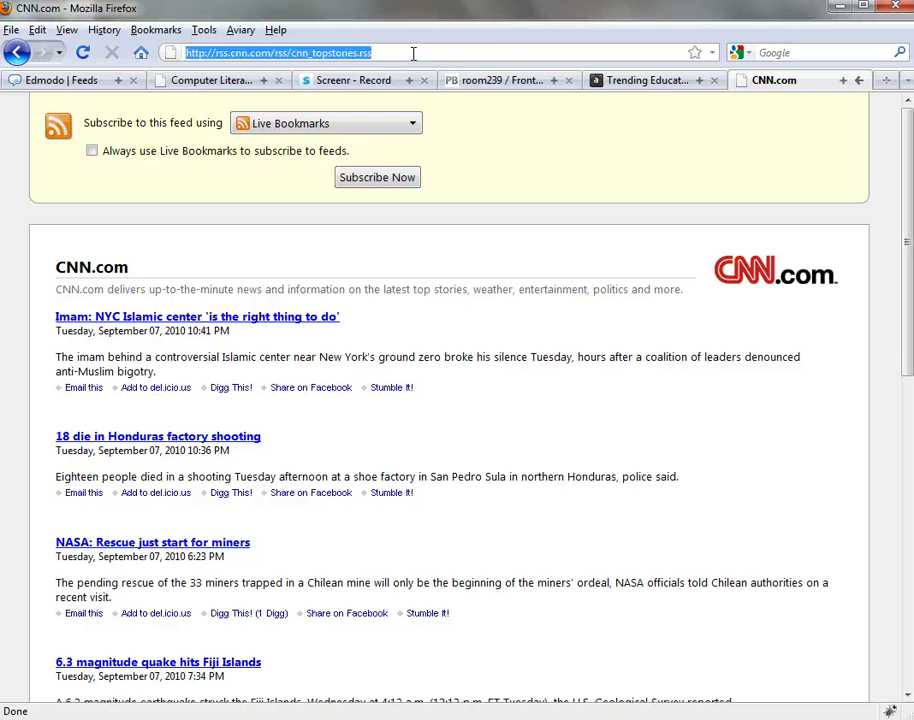
right_click(413, 54)
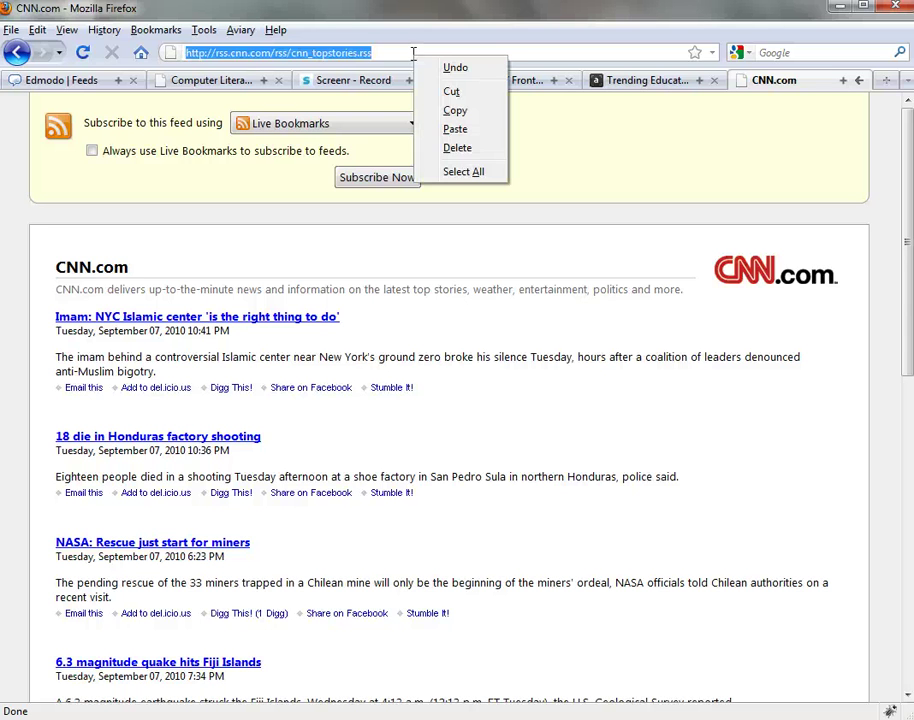
click(452, 111)
click(70, 80)
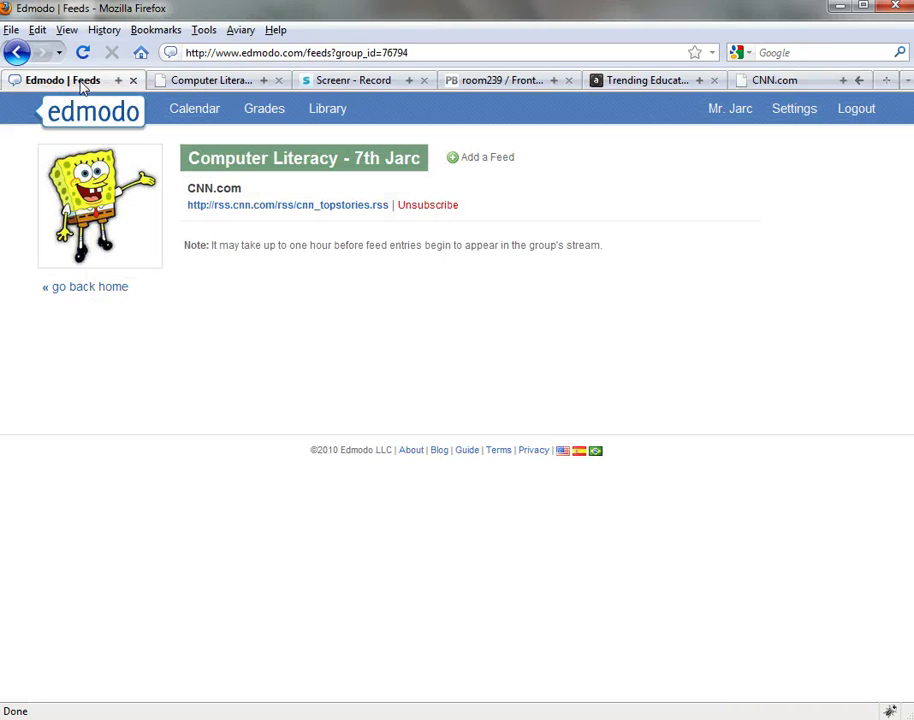
- Open the Add a Feed dialog, close it unused, and return to the CNN feed page
click(482, 160)
click(398, 403)
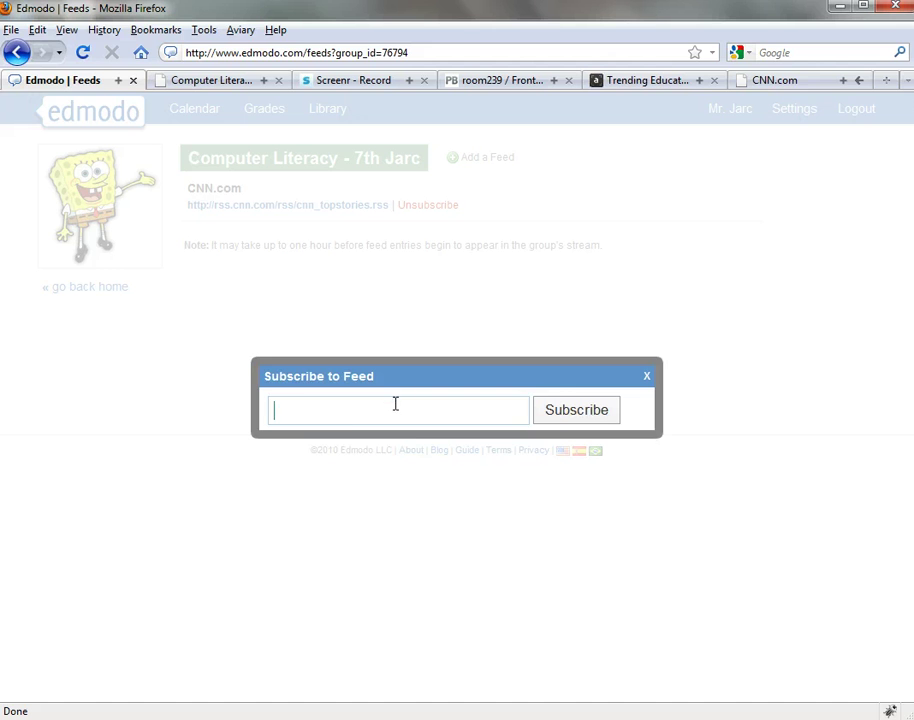
click(636, 381)
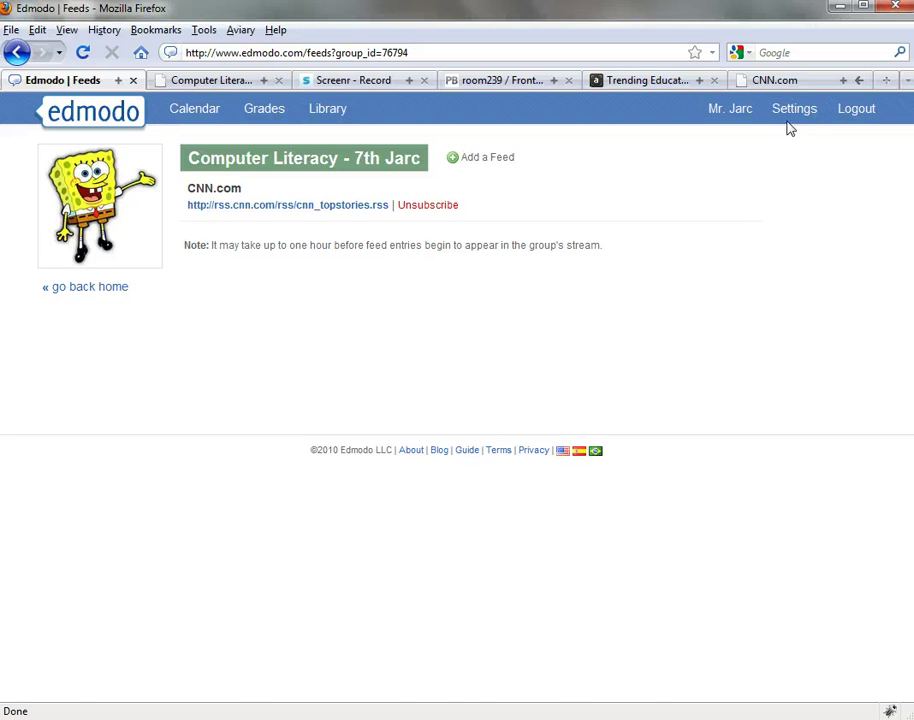
click(788, 80)
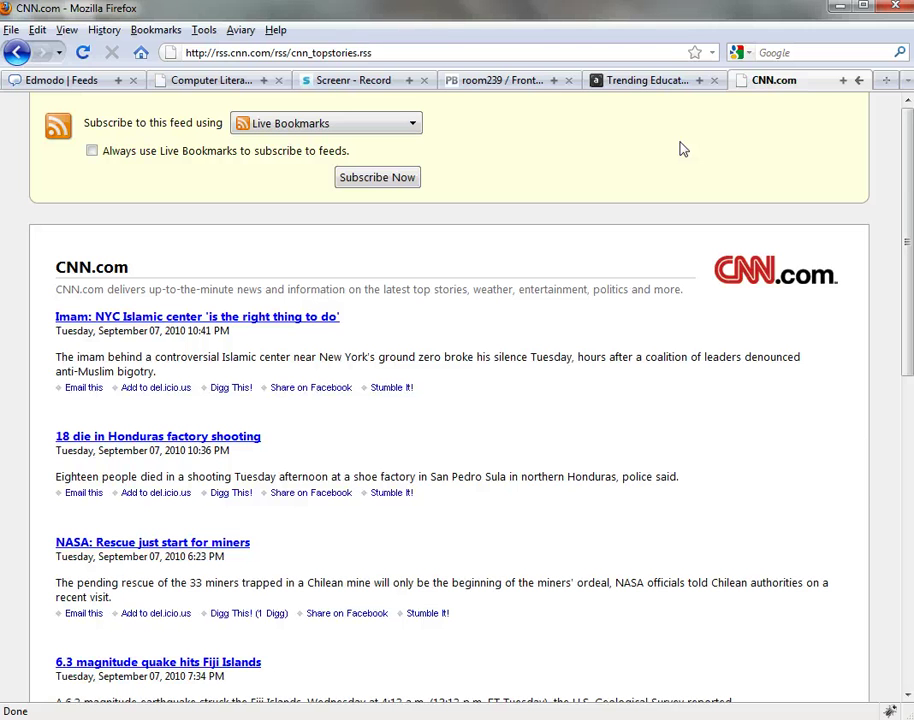
- Open the room239 wiki's Recent Changes RSS feed, then go to the Trending Education site
click(513, 80)
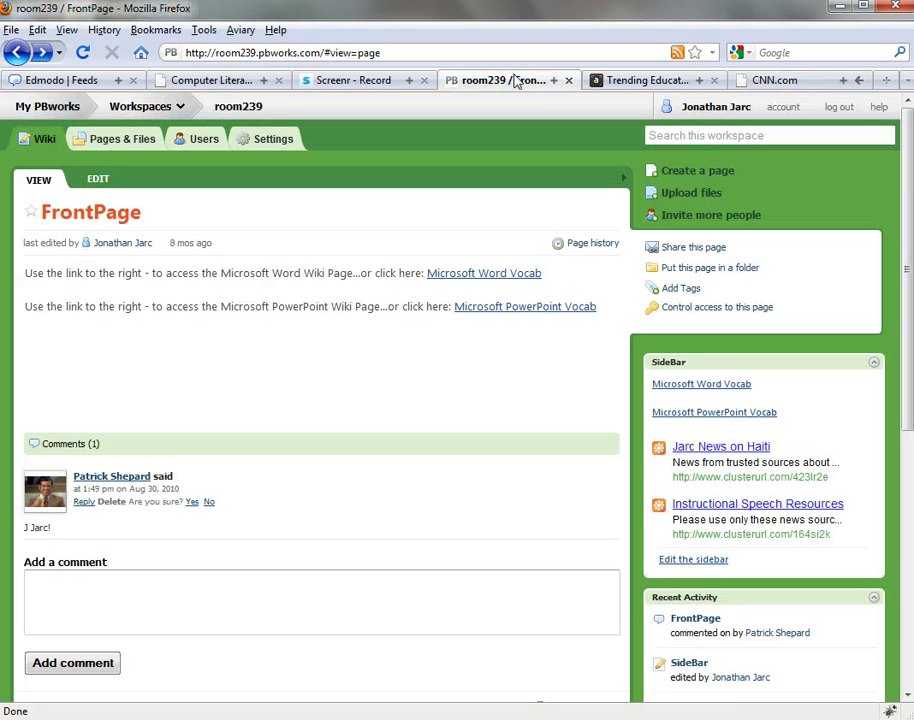
click(677, 53)
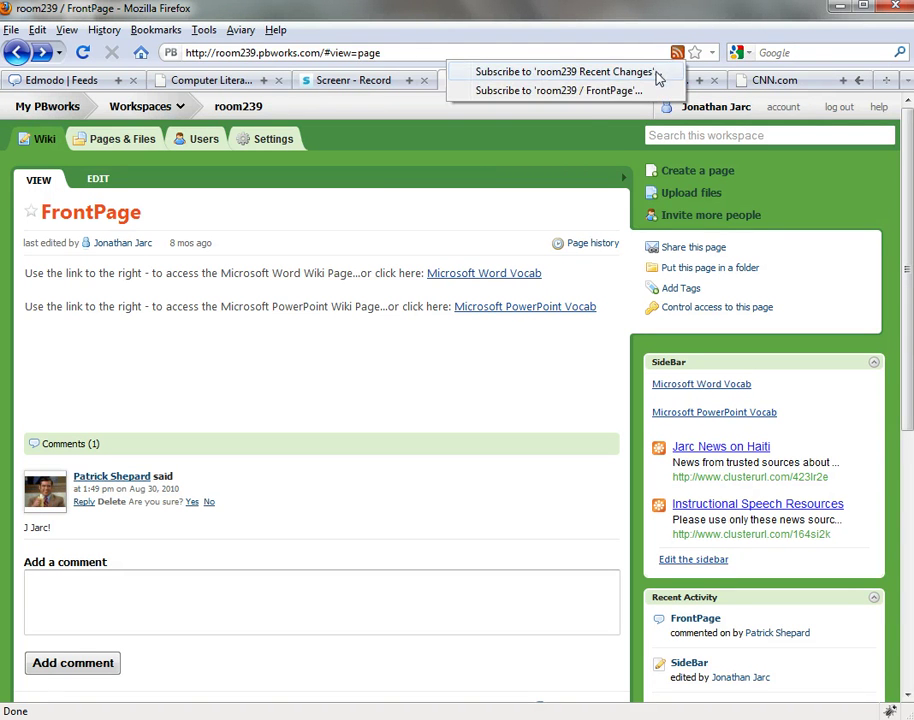
click(657, 70)
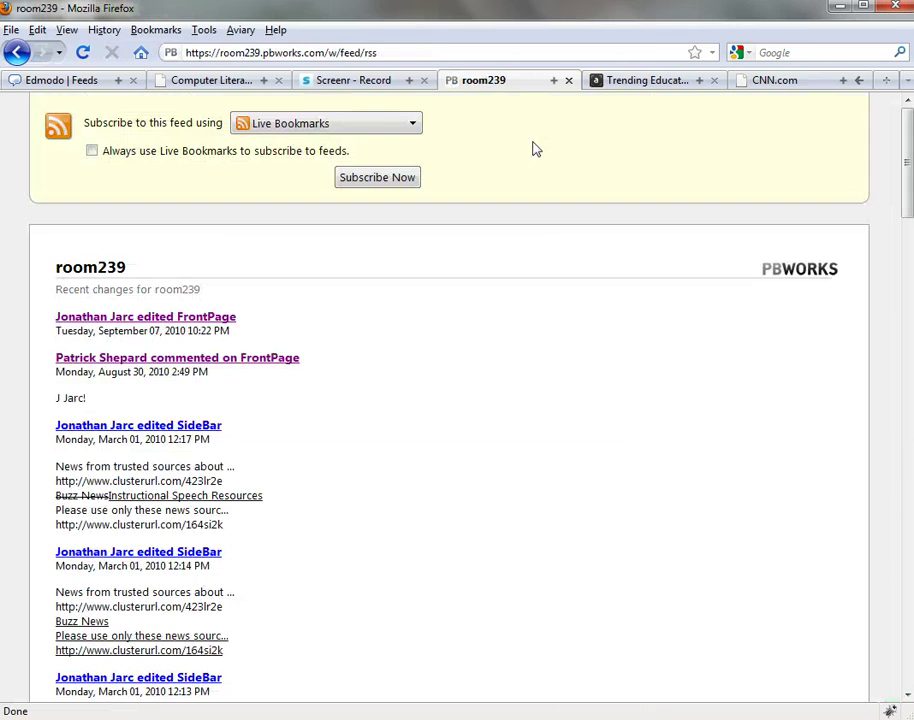
click(318, 53)
click(628, 82)
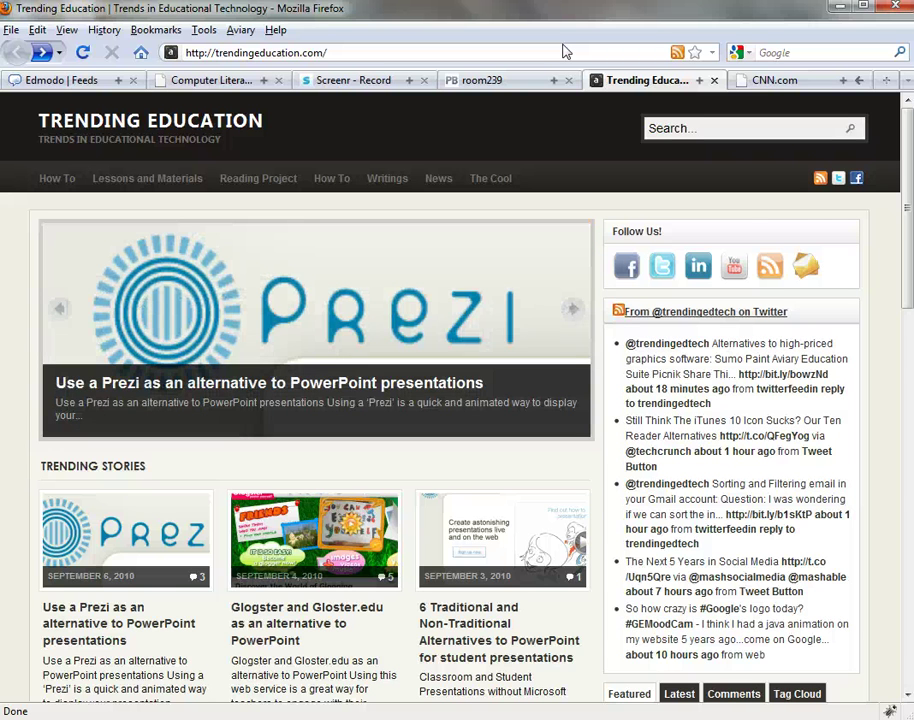
- Open the Trending Education FeedBurner feed and copy its address
click(677, 52)
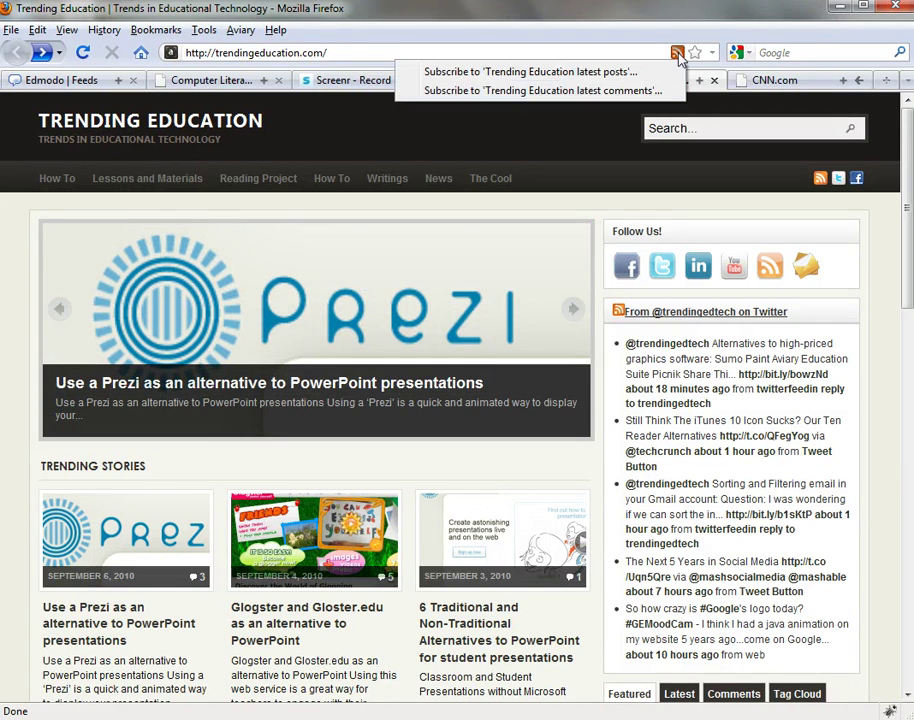
click(655, 88)
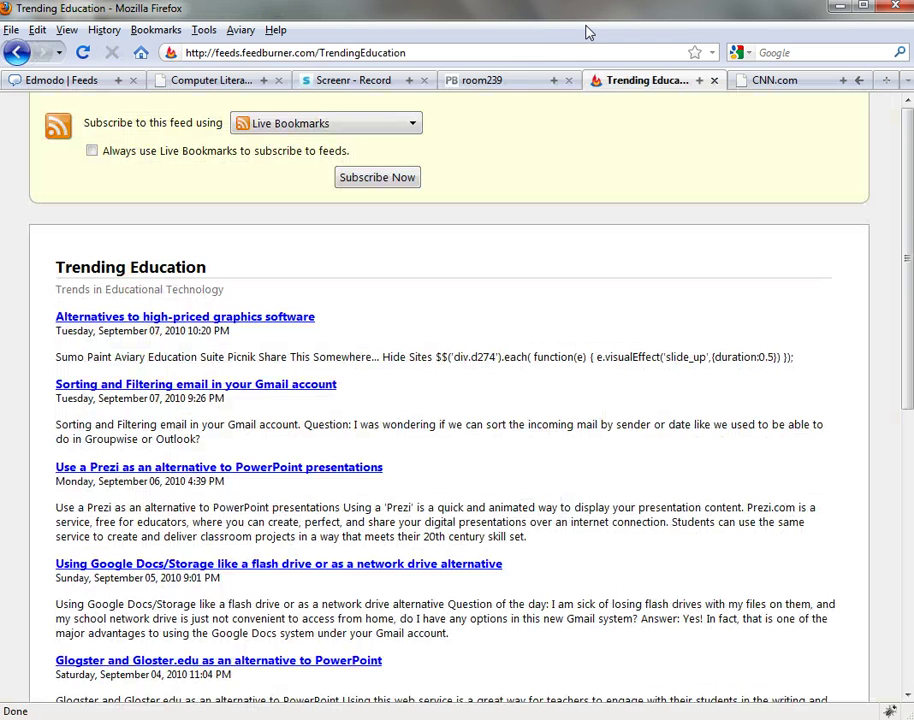
click(529, 53)
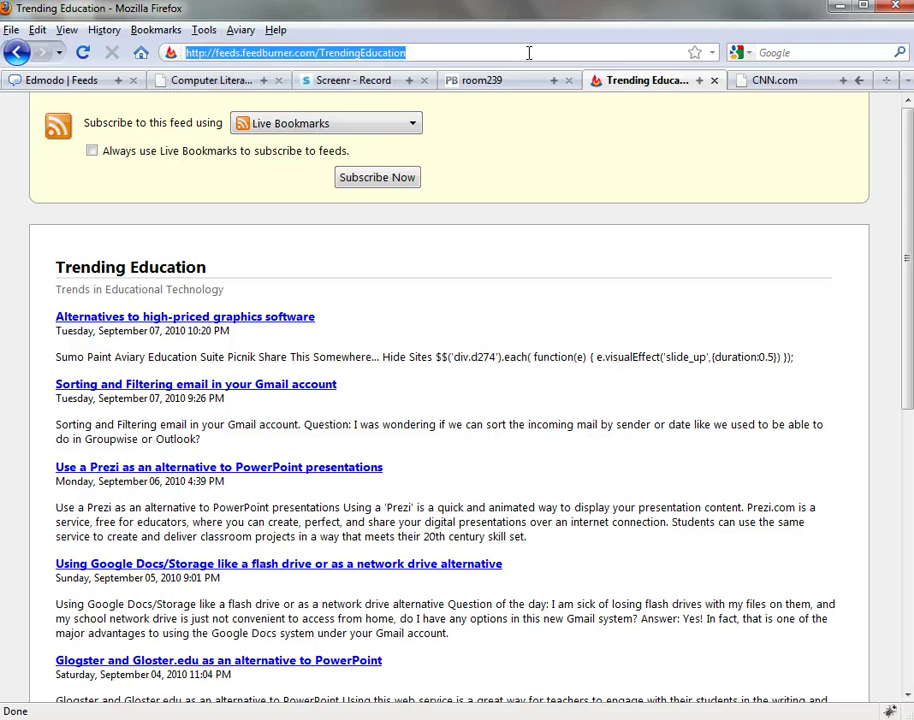
right_click(529, 53)
click(537, 111)
click(247, 82)
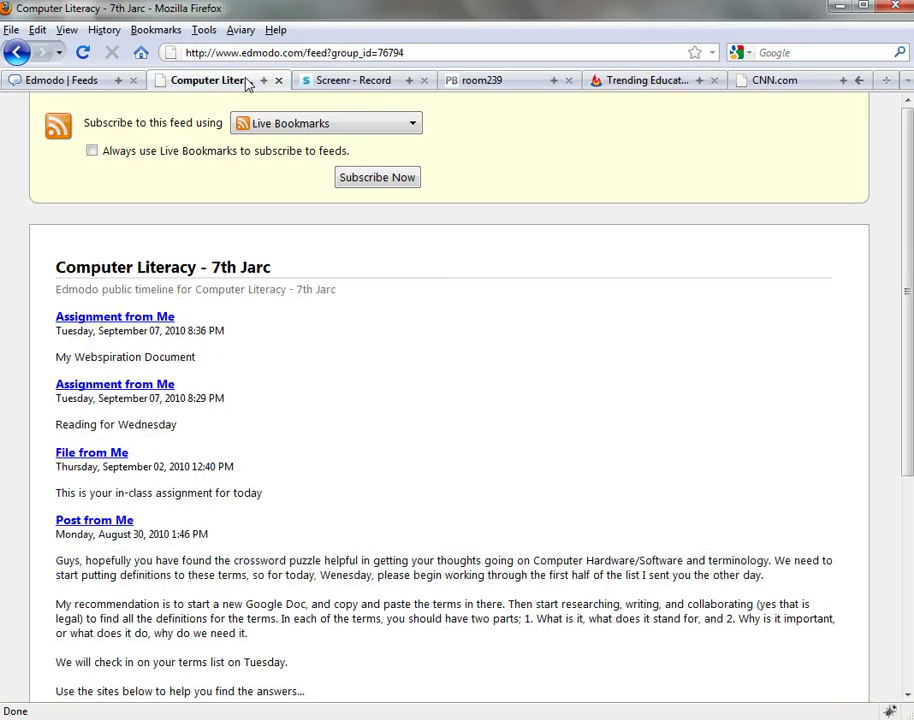
- Start adding a feed on the group's Edmodo Feeds page and paste the copied address
click(91, 88)
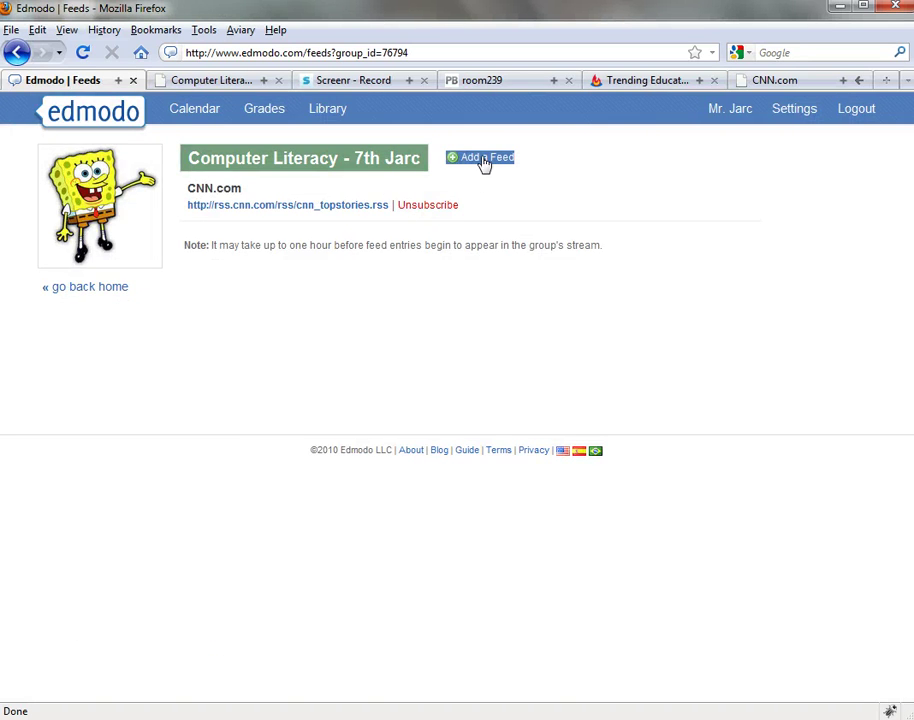
click(484, 159)
click(375, 413)
right_click(376, 416)
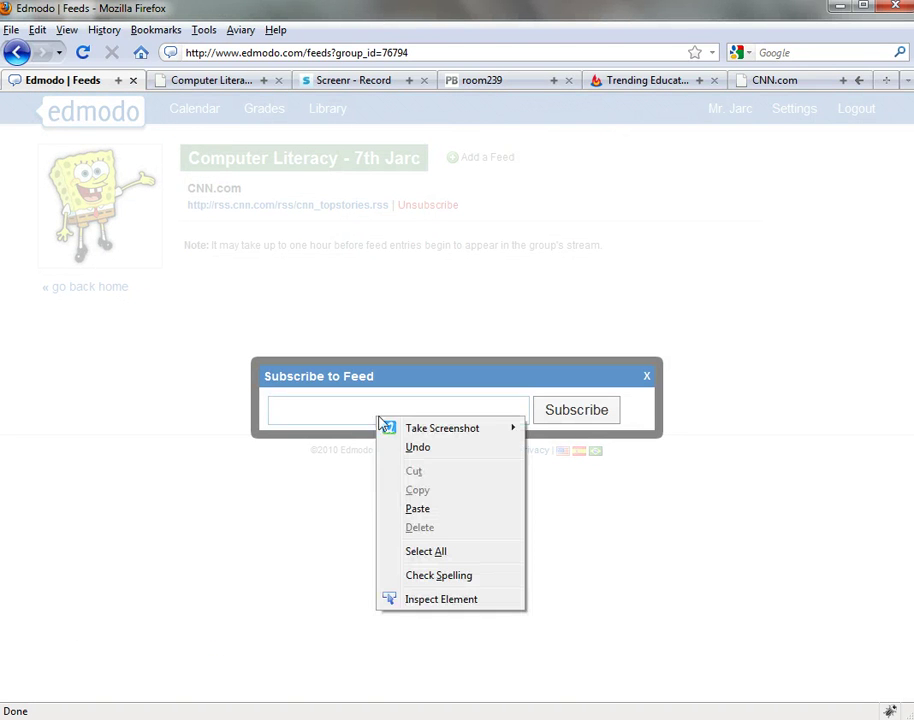
click(432, 510)
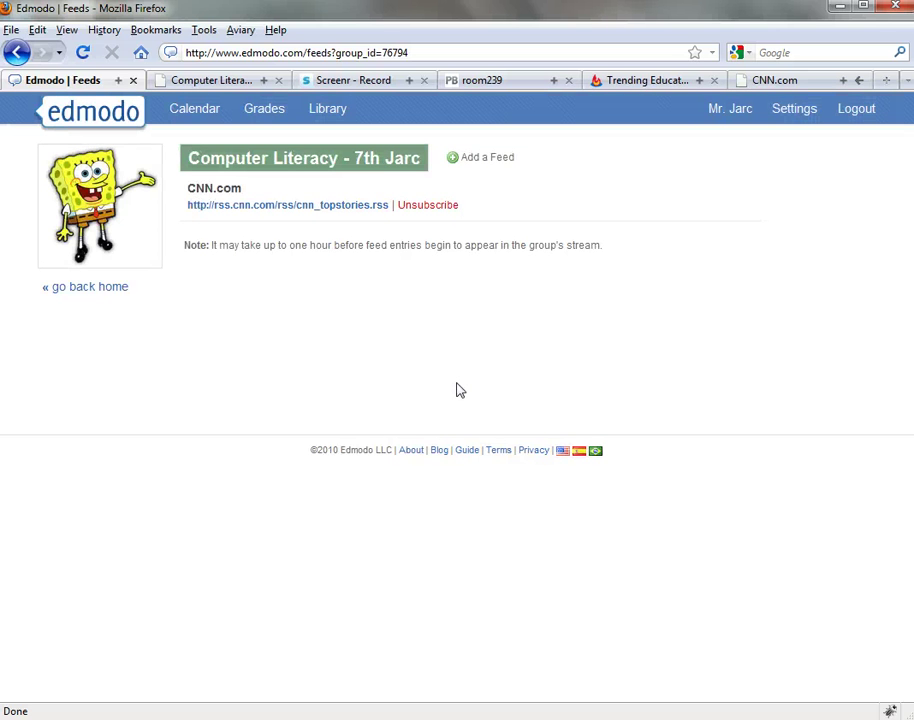
- Paste feeds.feedburner.com/TrendingEducation into Add a Feed again and subscribe the group to it
click(492, 160)
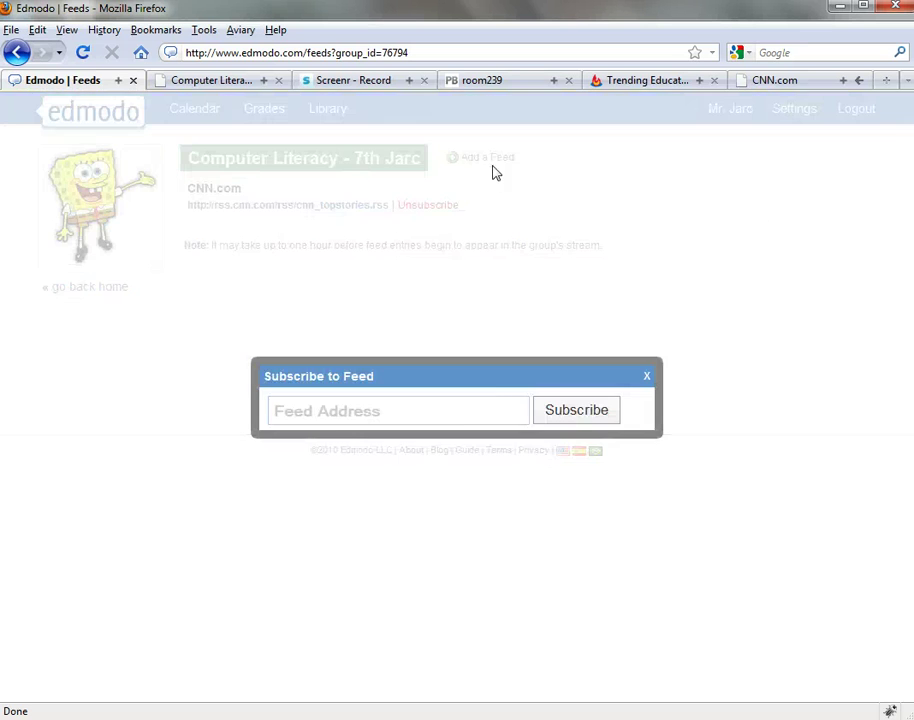
click(453, 408)
right_click(453, 408)
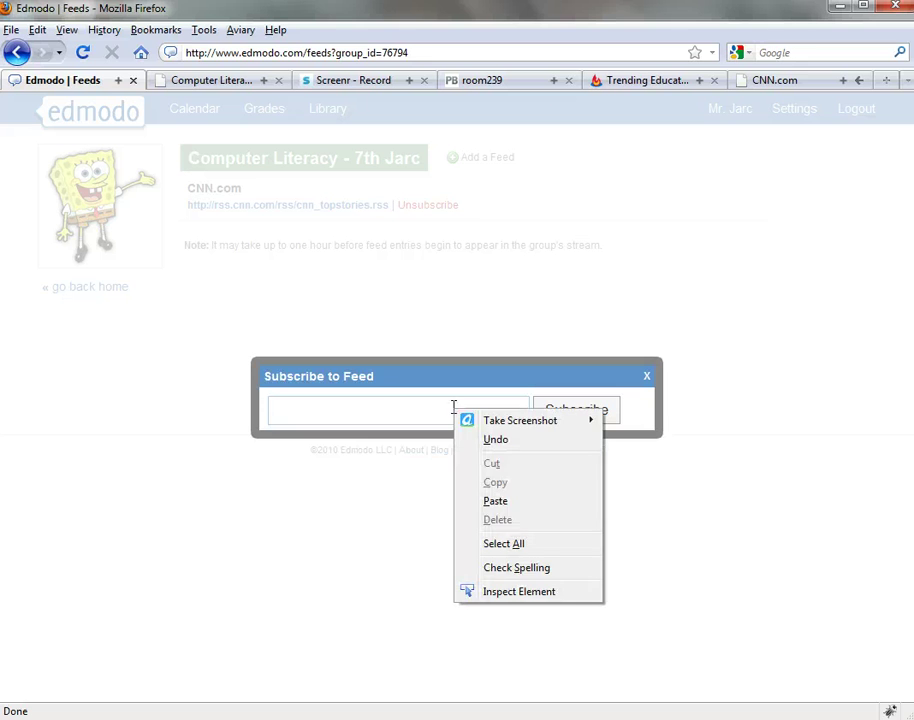
click(492, 501)
click(585, 414)
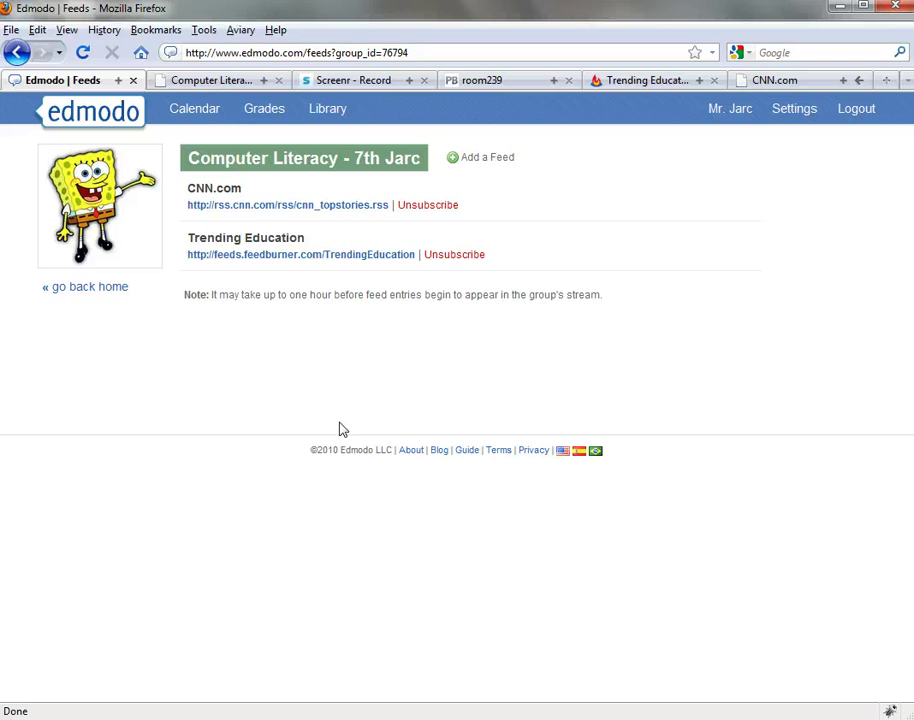
click(105, 290)
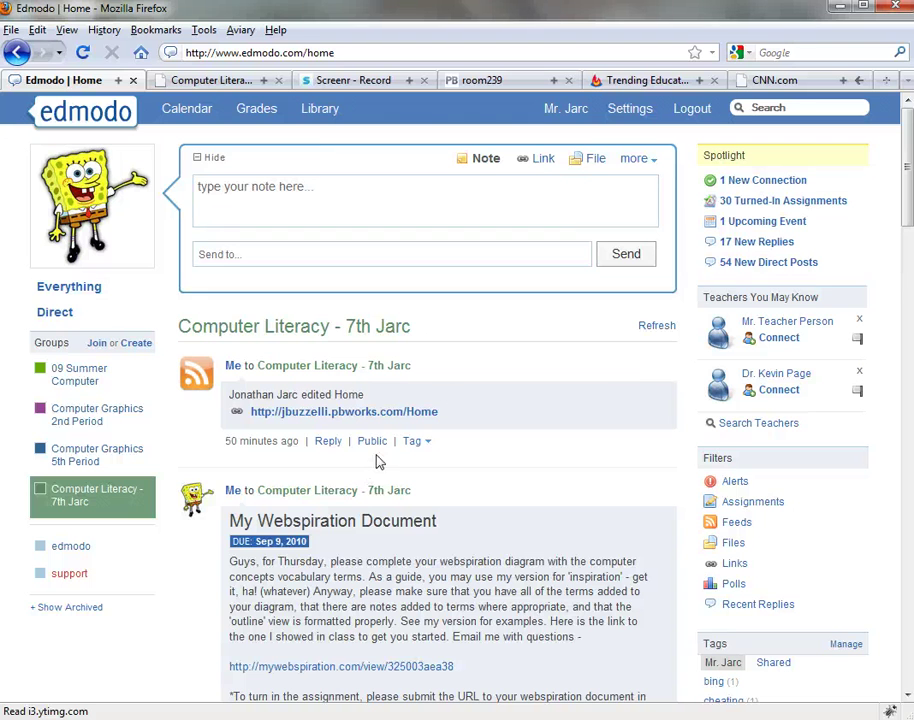
- Look over the Computer Literacy - 7th Jarc stream on the Edmodo home page
mouse_move(446, 400)
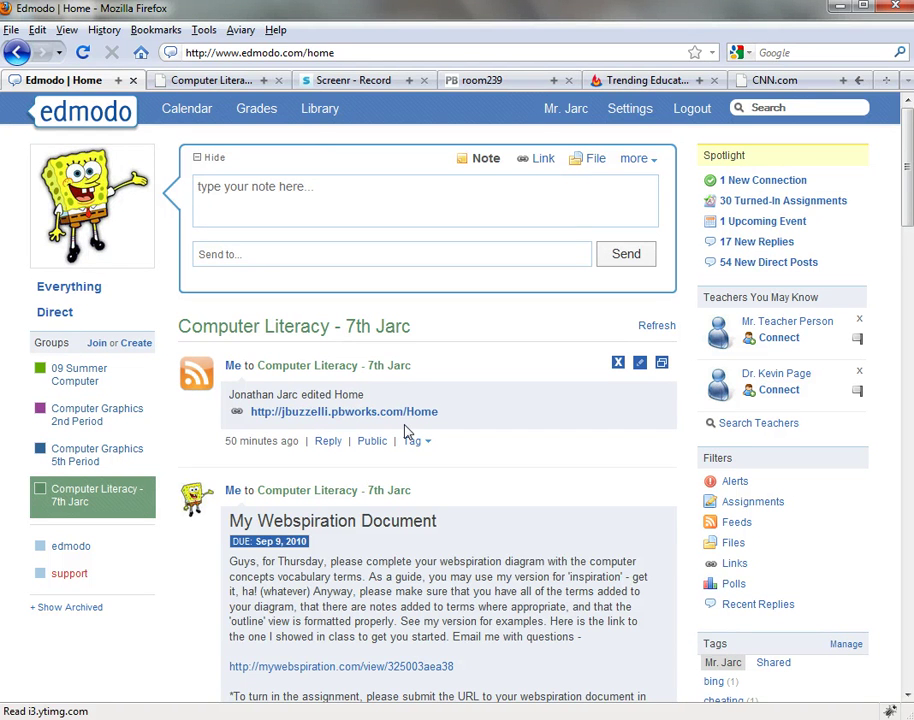